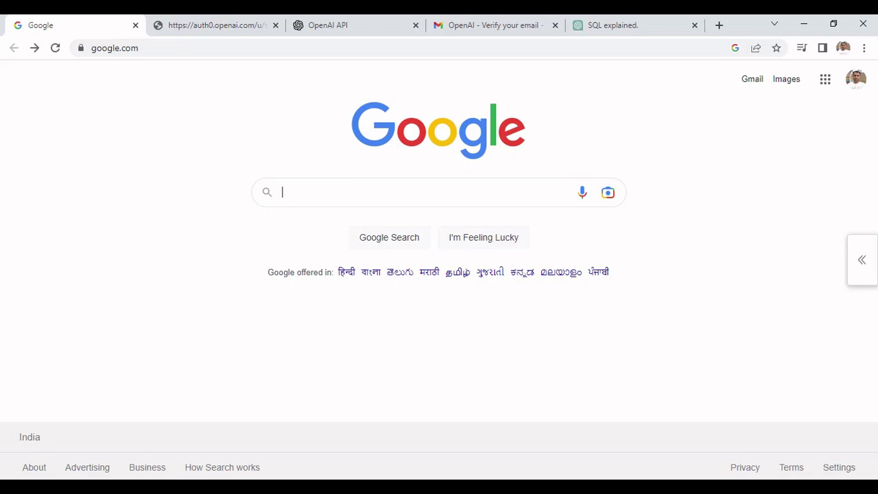
- Search Google for 'chatgpt'
text(c)
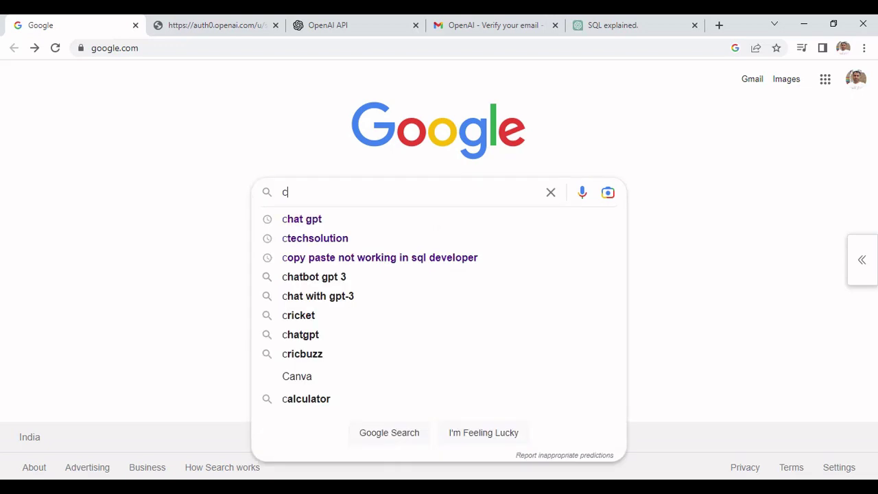
text(hatgpt)
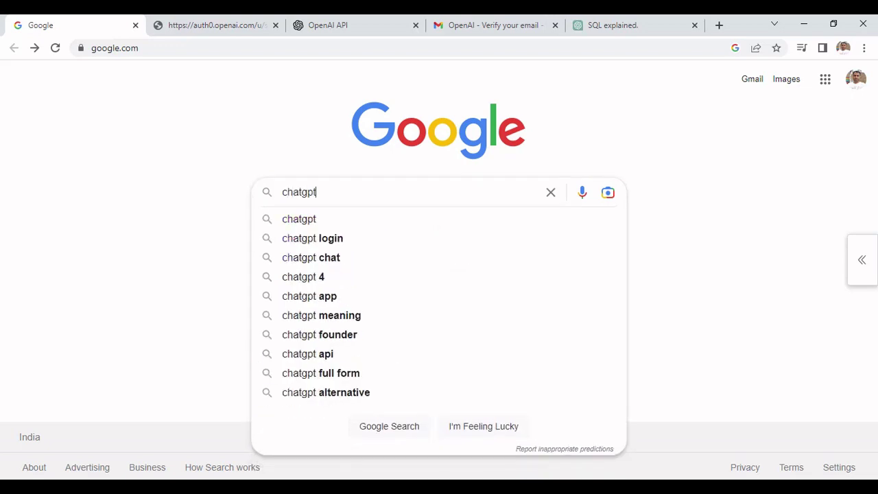
key(Return)
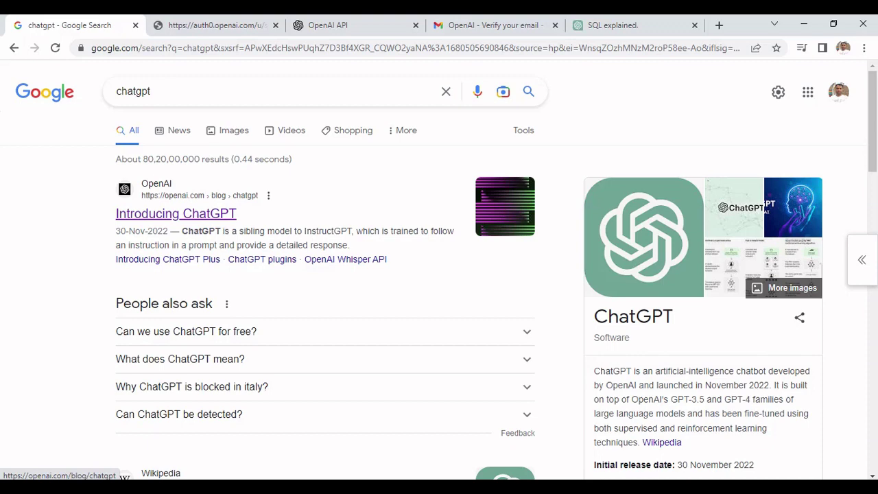
- Open the 'Introducing ChatGPT' article and follow its 'Try ChatGPT' link to the login page
click(176, 213)
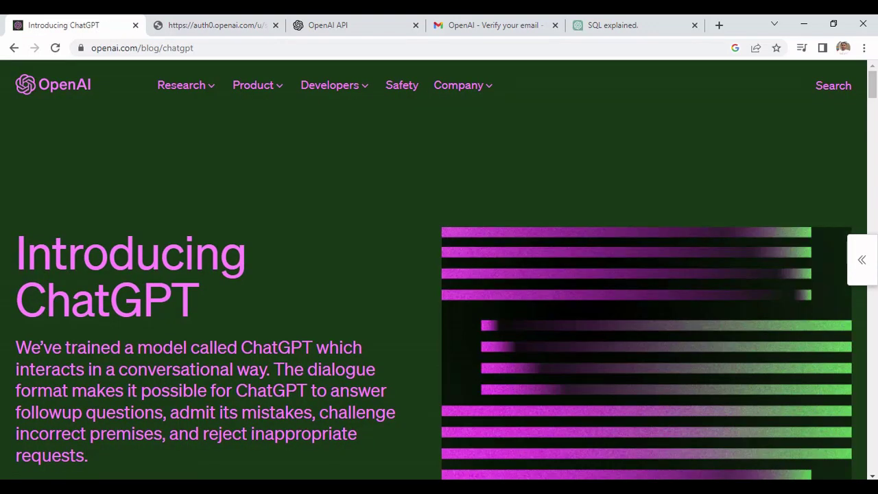
scroll(439, 274, down, 3)
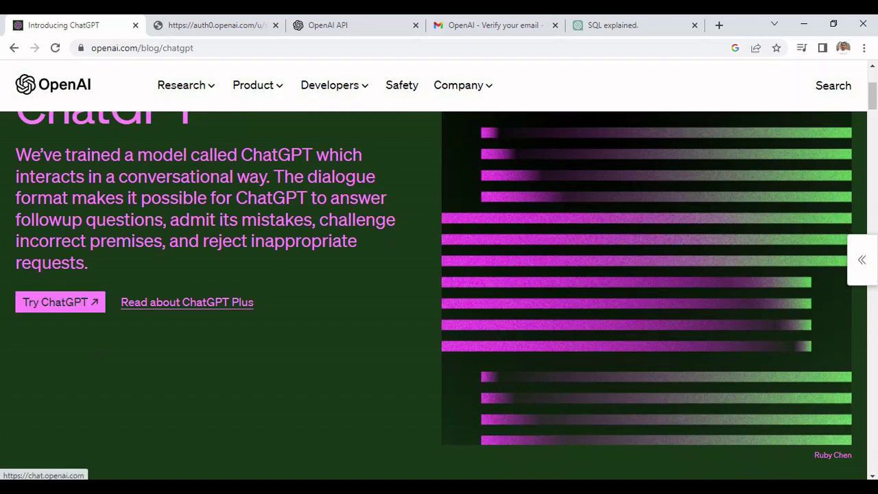
click(61, 302)
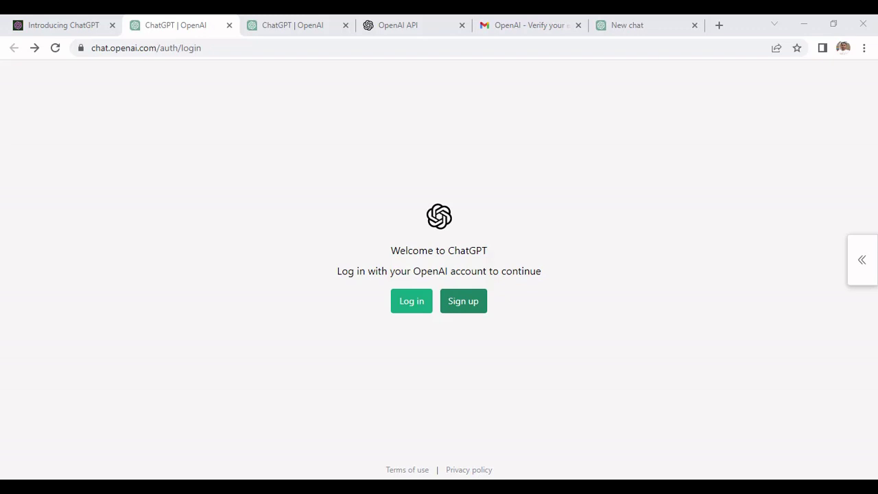
- Begin signing up, fill the email field from the saved autofill address, and continue to the password step
click(463, 300)
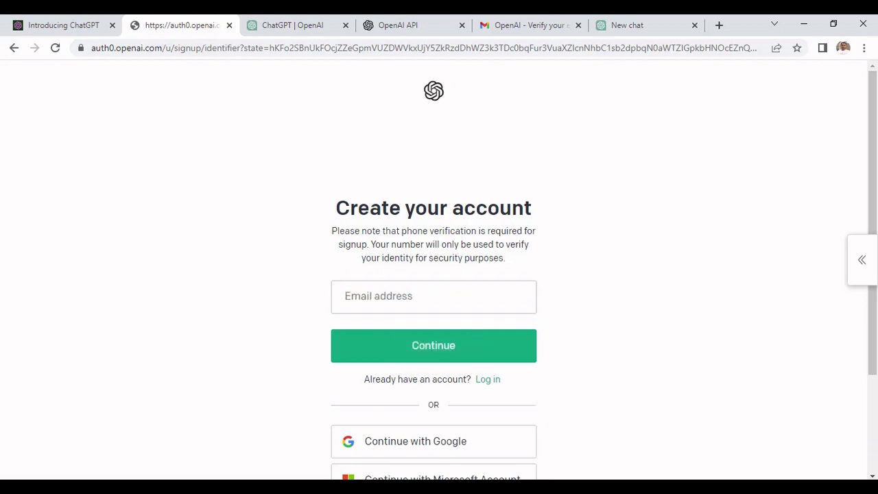
click(434, 297)
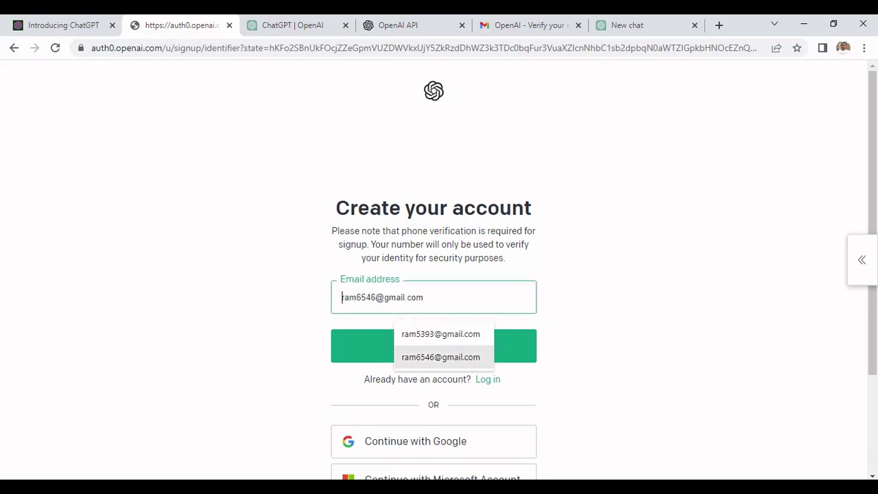
click(440, 357)
click(440, 354)
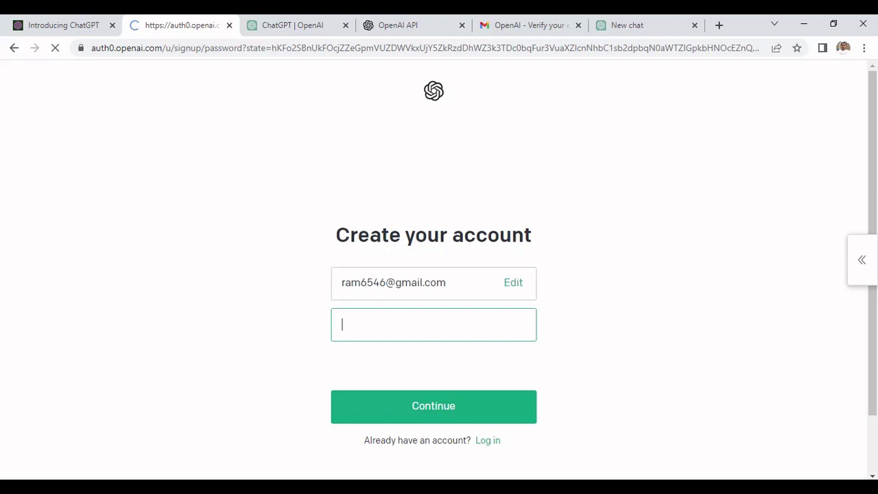
scroll(433, 274, down, 1)
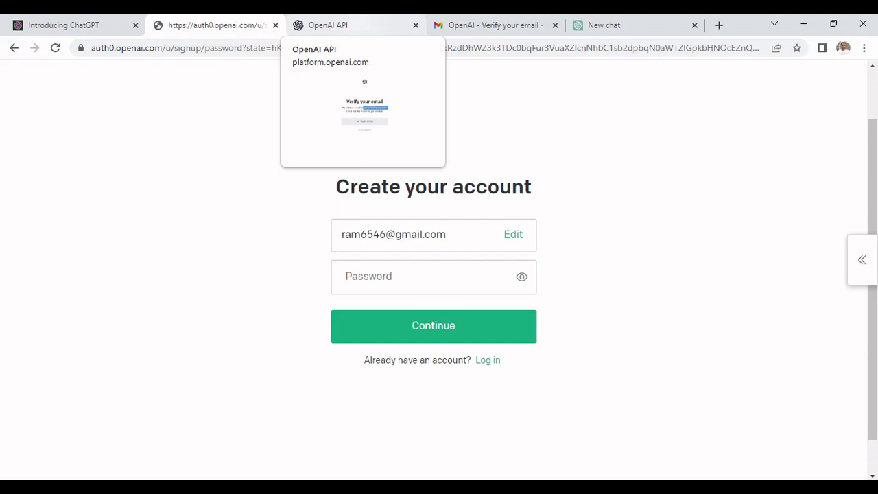
- Check OpenAI's verification email in the Gmail tab, then return to the ChatGPT New chat tab
click(327, 25)
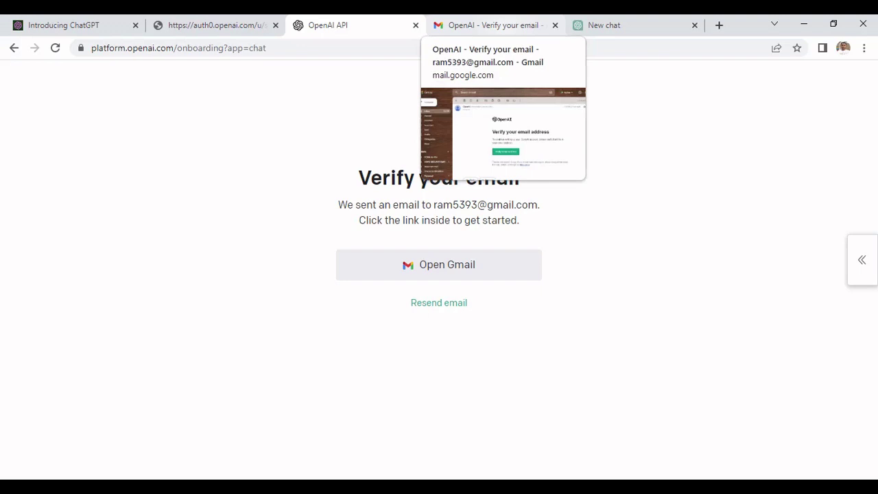
click(494, 24)
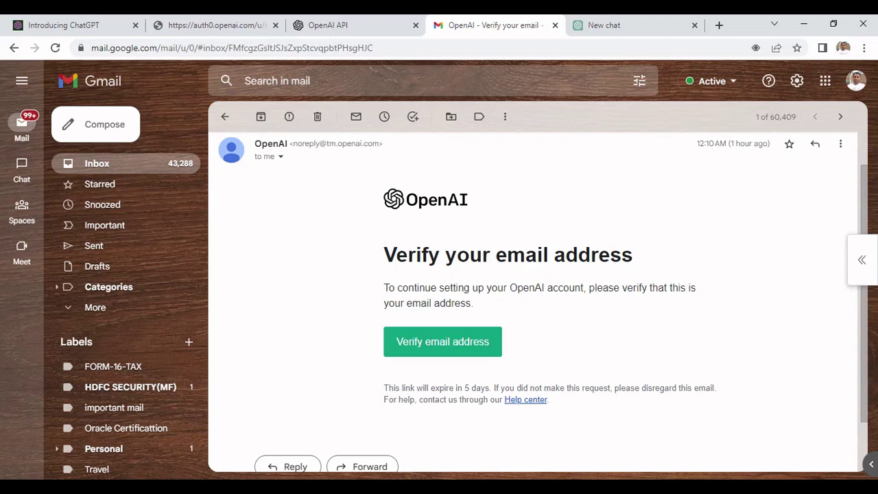
click(604, 24)
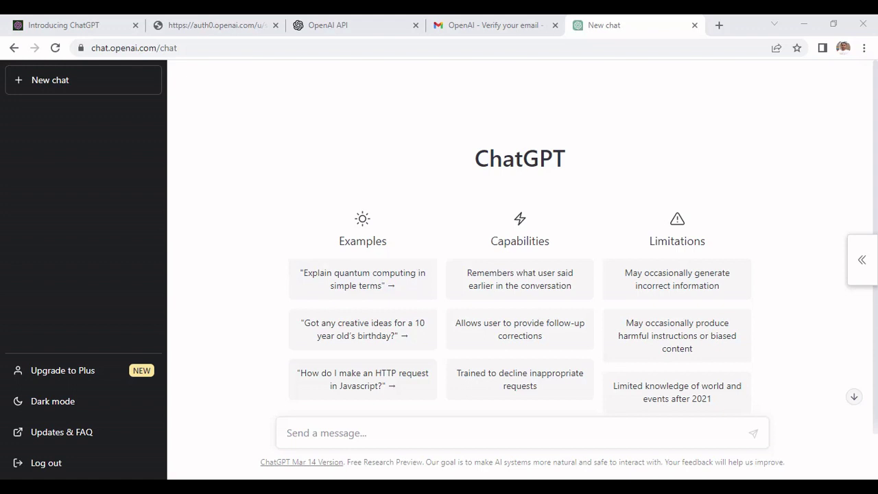
- Ask ChatGPT 'What is SQL ?'
scroll(520, 233, down, 1)
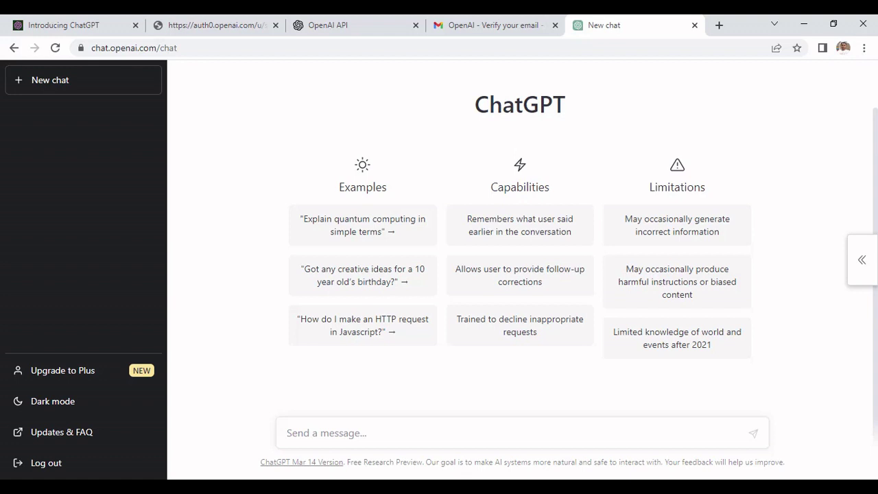
text(Whats)
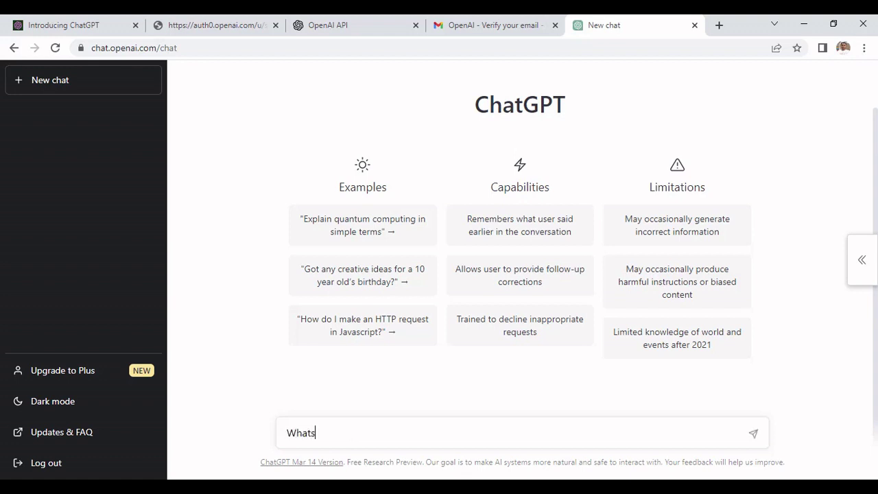
key(BackSpace)
key(BackSpace)
text(is SQL ?)
key(Return)
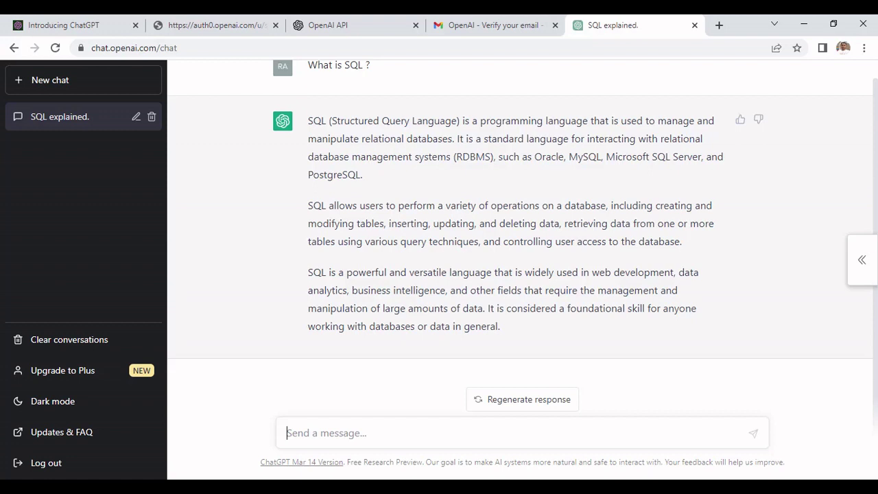
- Send the question 'HOw to write SQL' to ChatGPT
text(HOw to w)
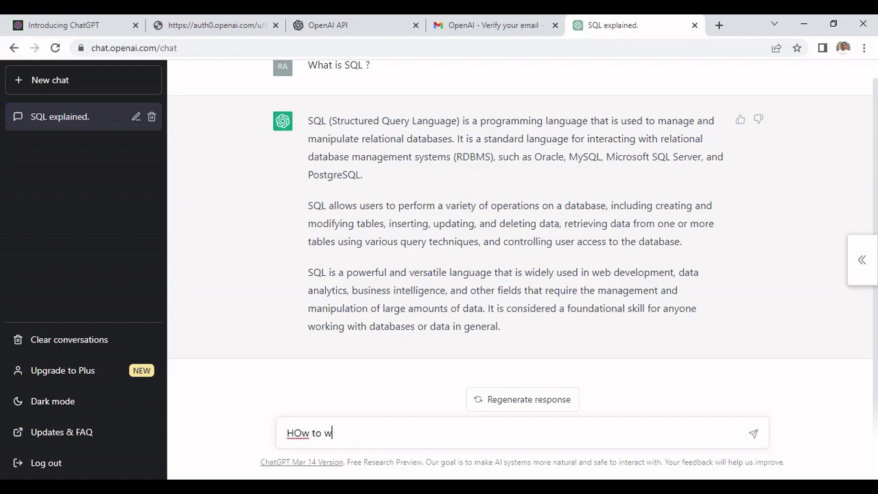
text(rite SQL)
key(Return)
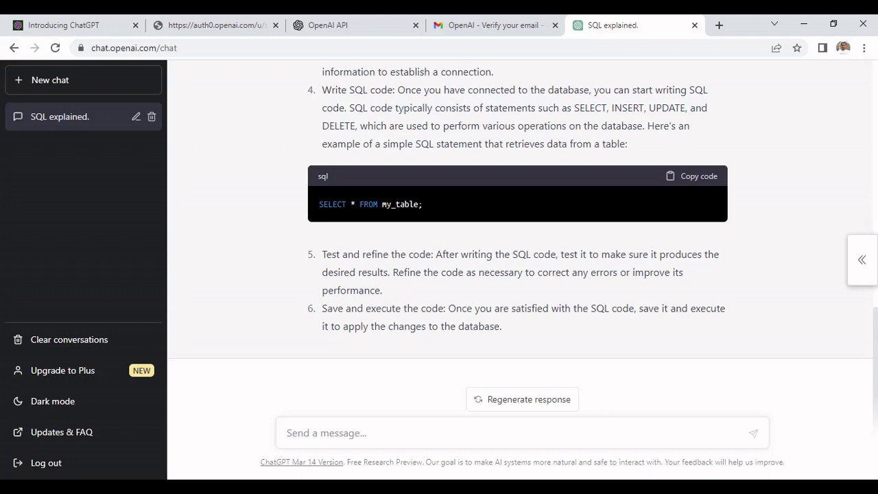
- Send the question 'how can we update table' to ChatGPT
text(how can )
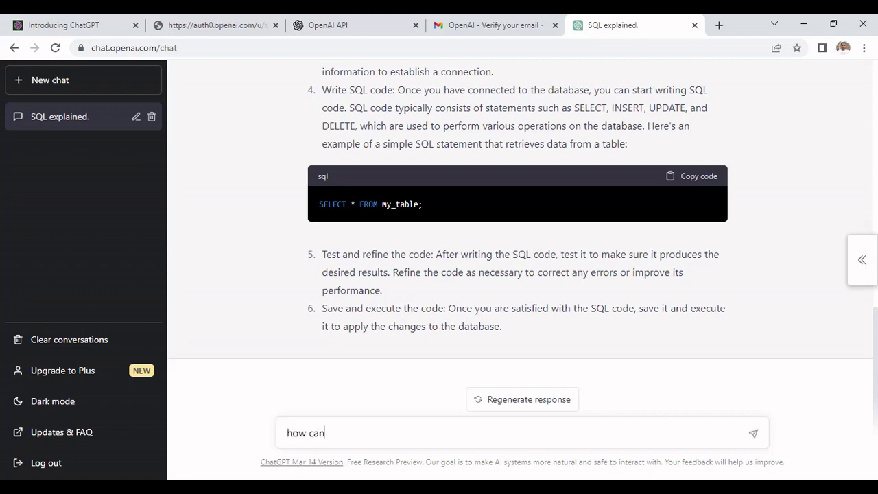
text(we update table)
key(Return)
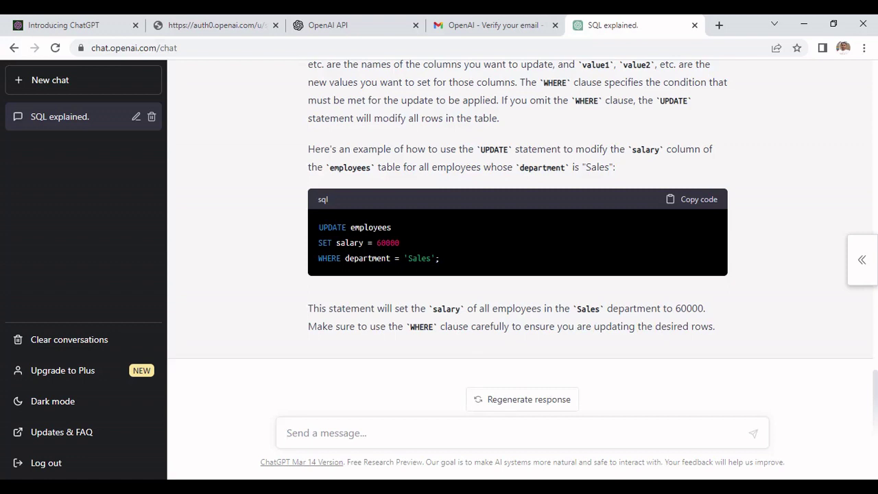
- Send the question 'how to use delete statement' to ChatGPT
text(how to use delete statement)
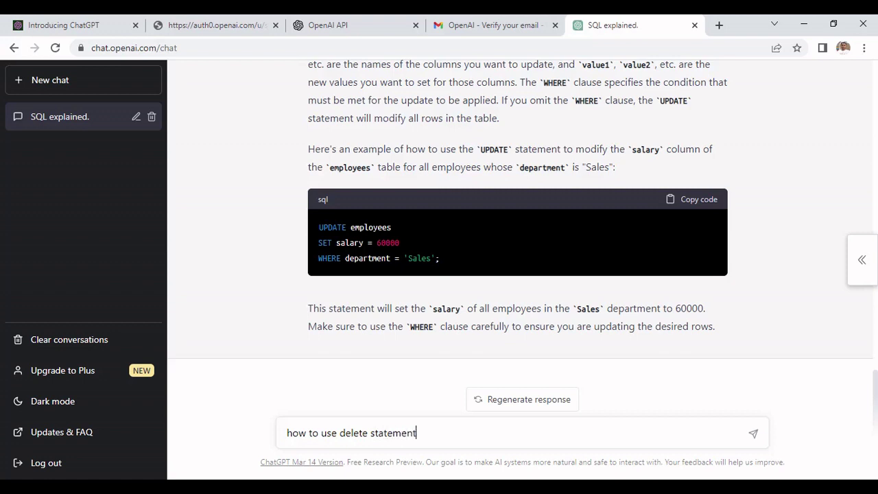
key(Return)
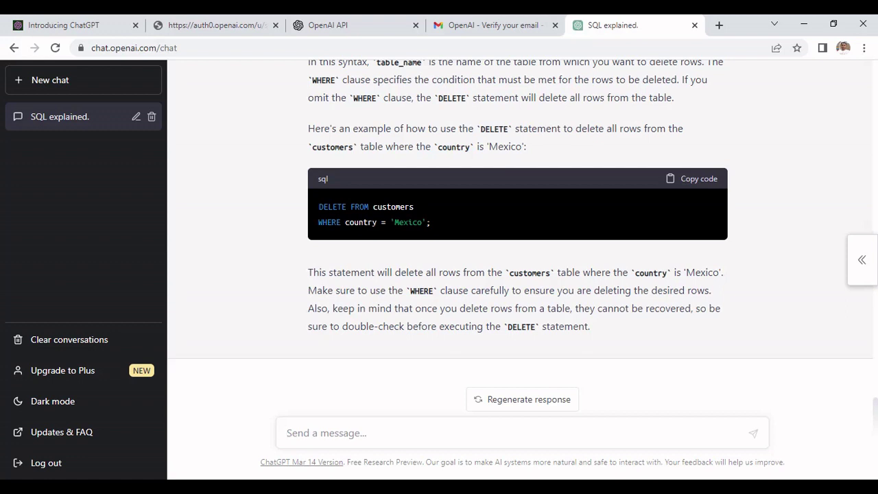
- Send the question 'What is where clause' to ChatGPT
text(What )
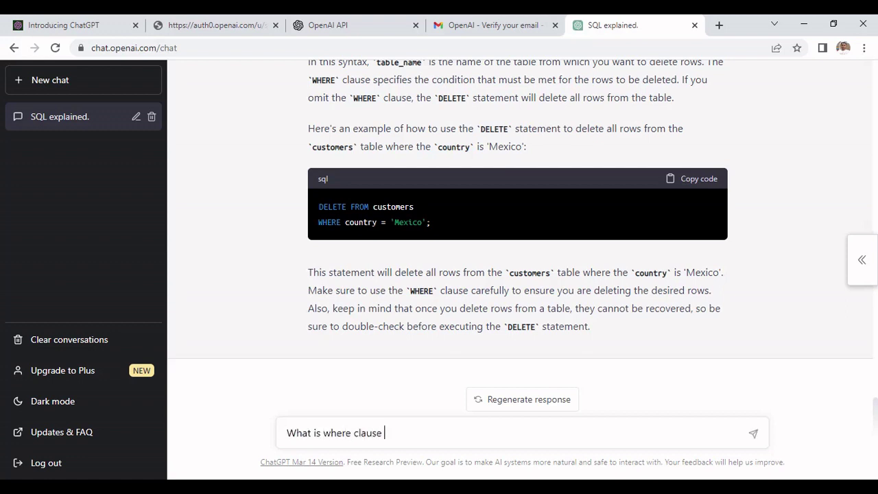
text(is where clause)
key(Return)
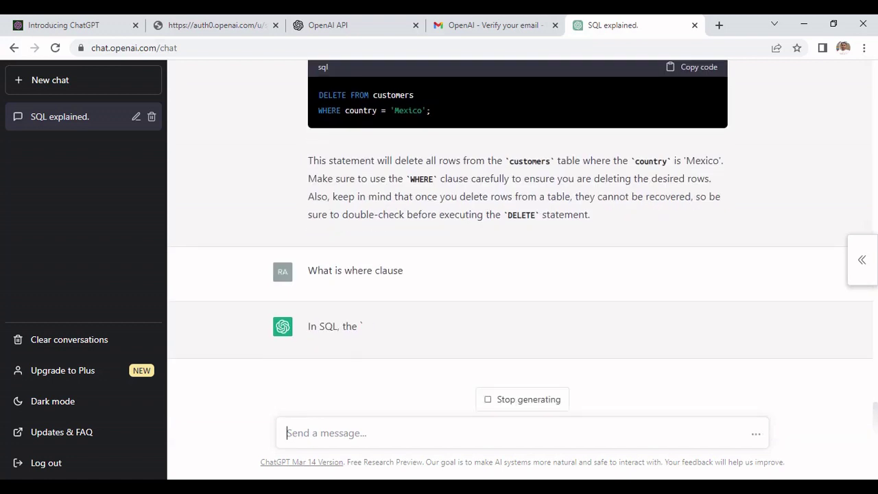